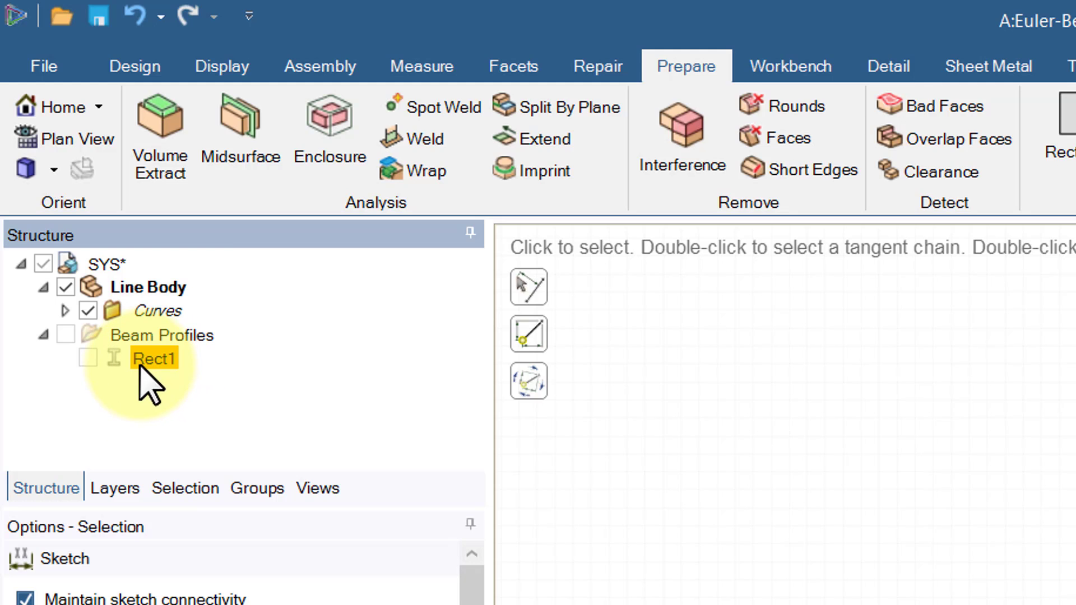
Open the Rect1 beam profile for editing and look up the cross-section width and height in the browser's beam problem specification.
right_click(158, 363)
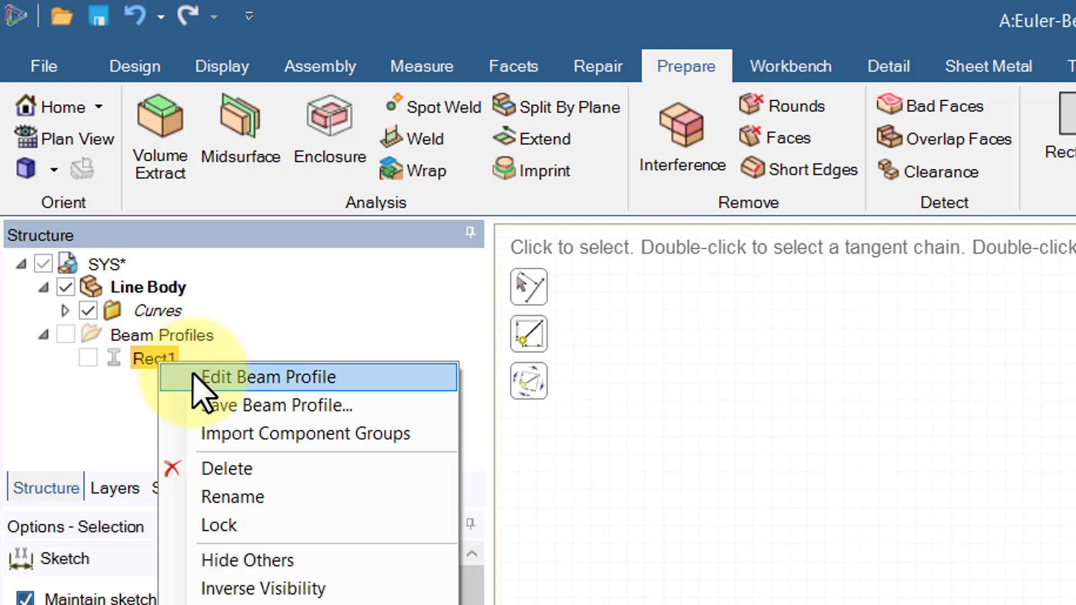
click(253, 378)
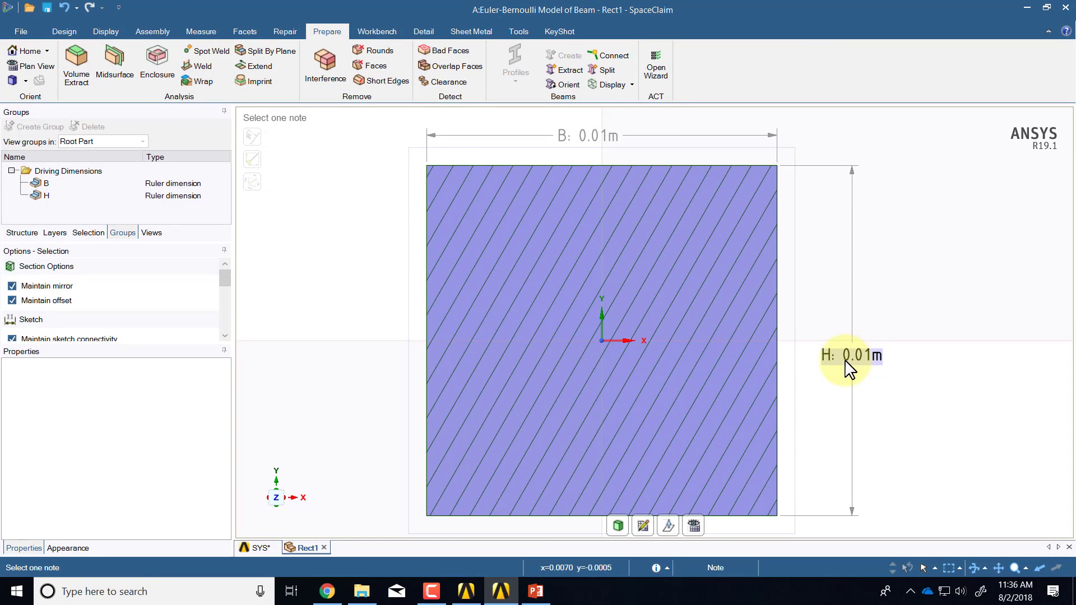
key(alt+Tab)
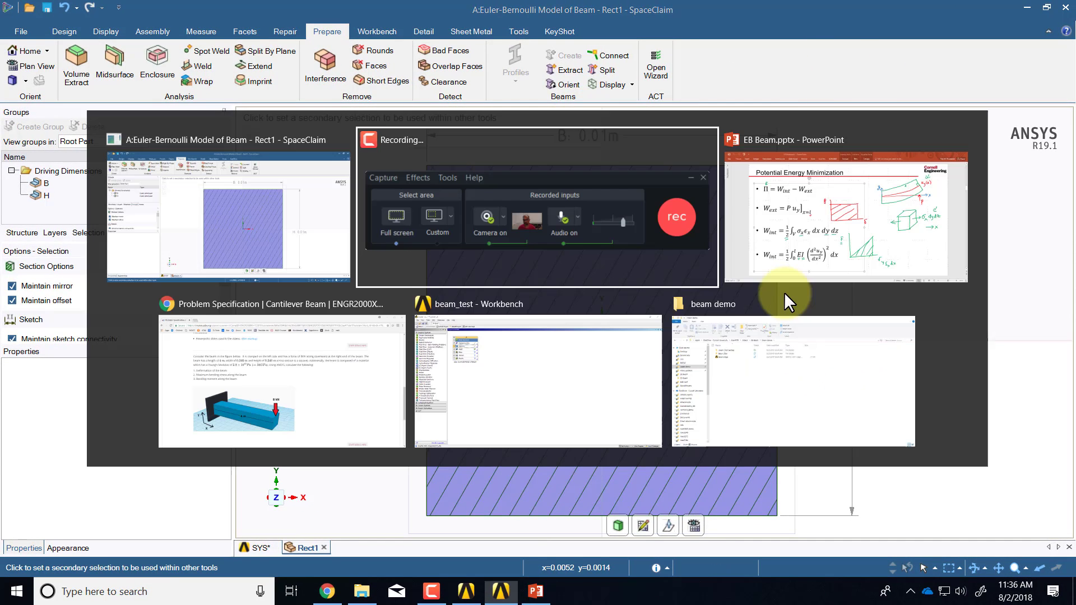
key(alt+Tab)
key(alt+Tab)
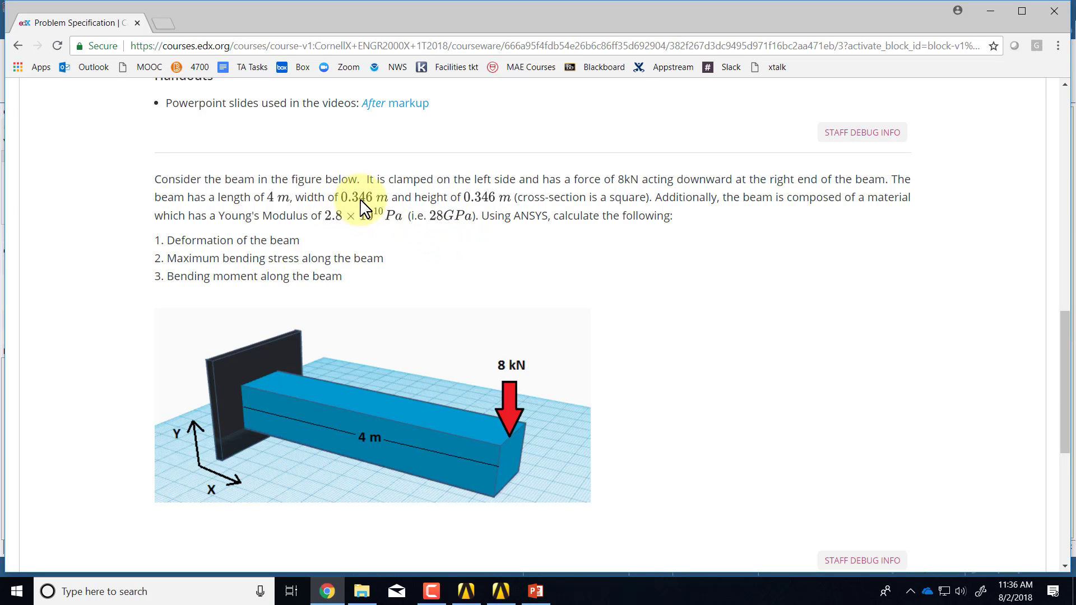
key(alt+Tab)
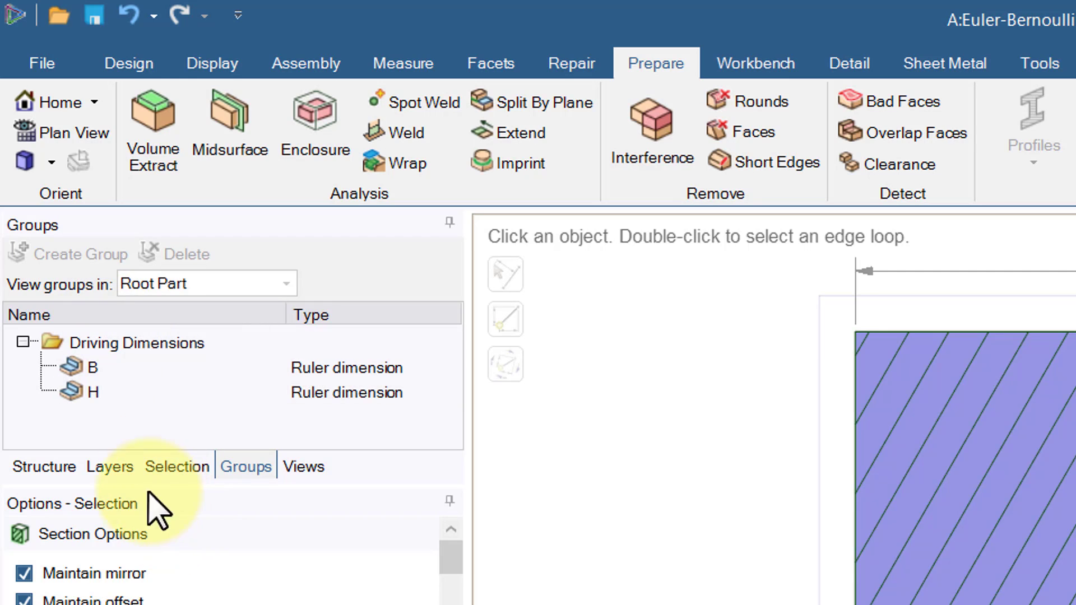
Set driving dimension B of the Rect1 profile to 0.346 m.
click(47, 466)
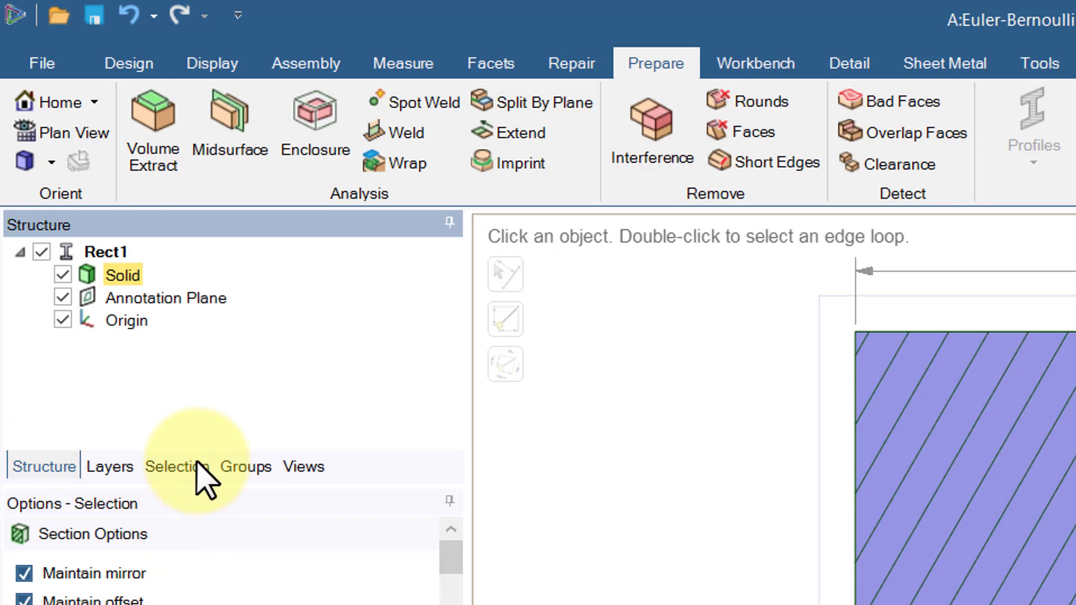
click(246, 468)
click(336, 369)
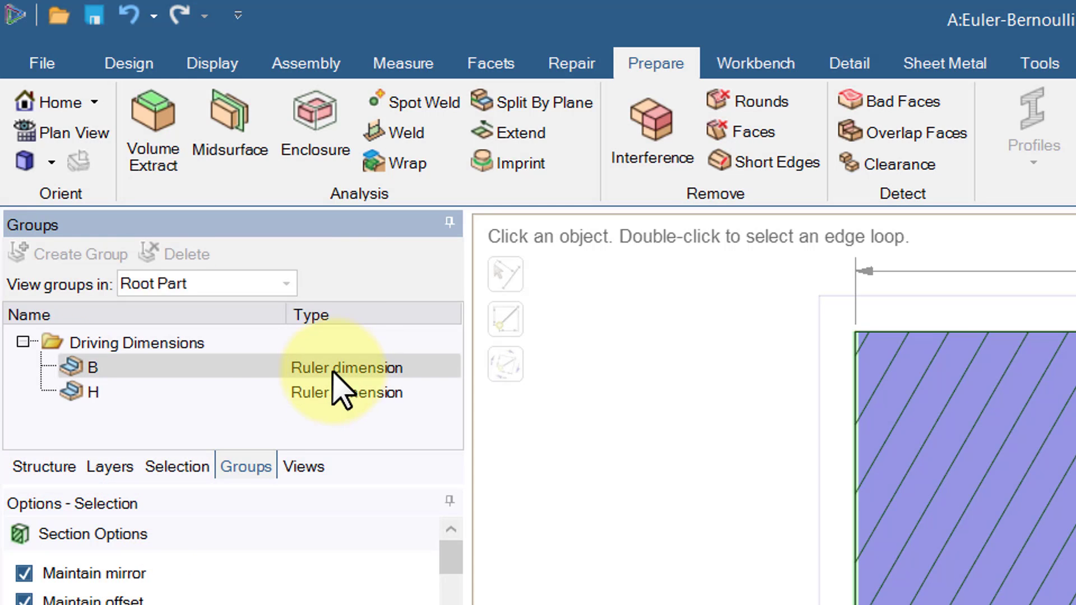
click(171, 368)
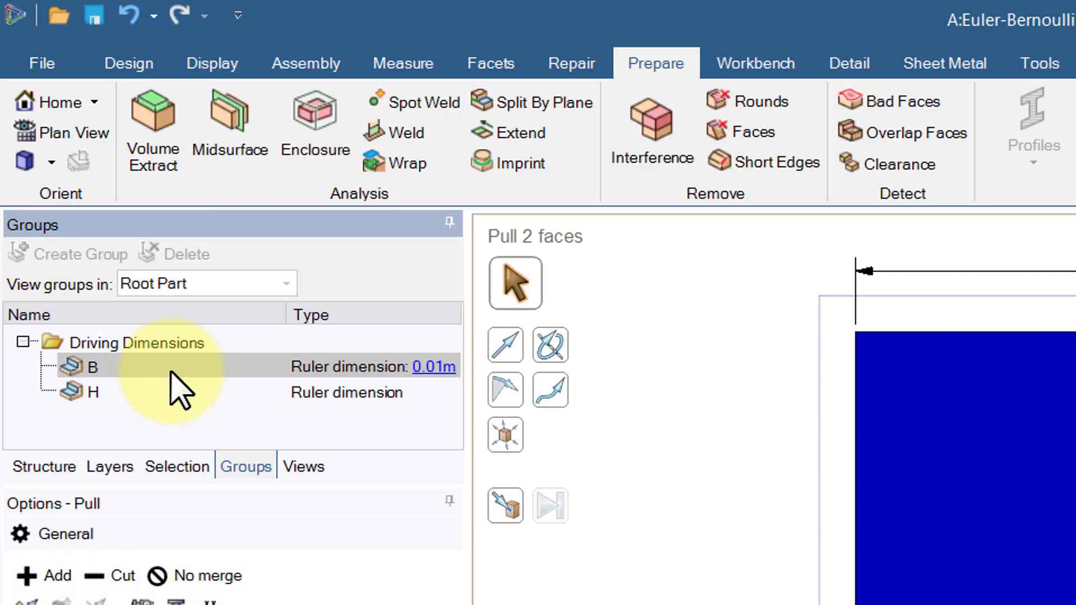
click(434, 367)
text(0.)
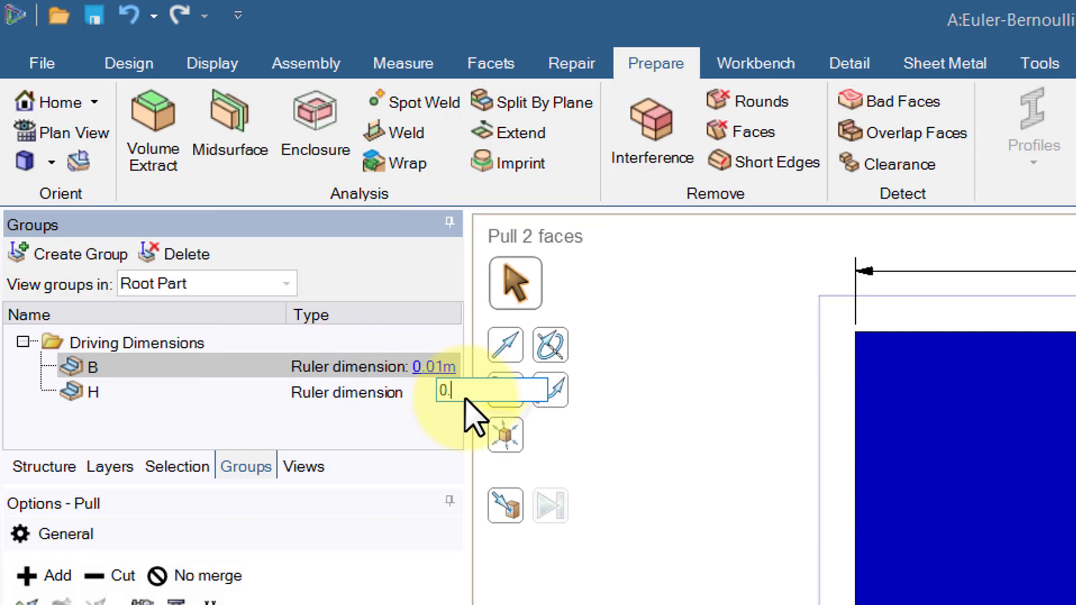
text(345)
key(Return)
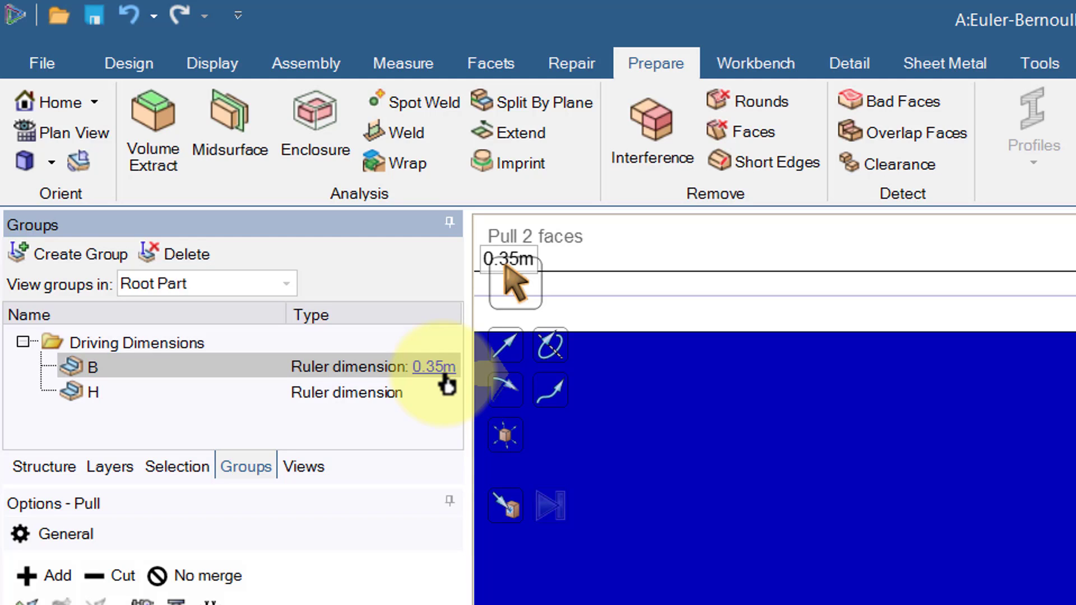
Set driving dimension H of the Rect1 profile to 0.346 m.
click(392, 395)
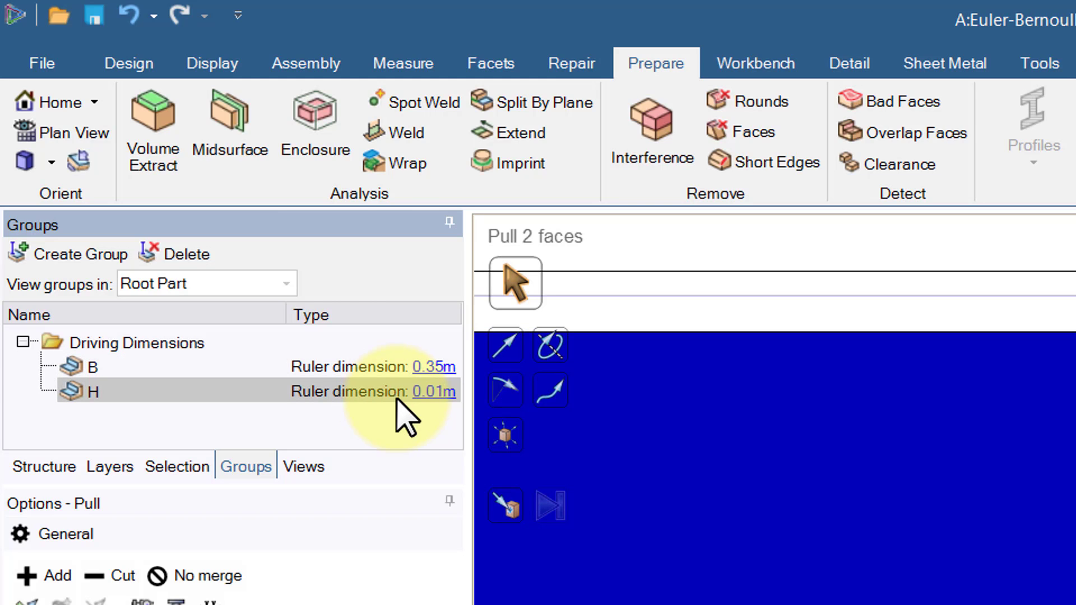
click(433, 392)
key(BackSpace)
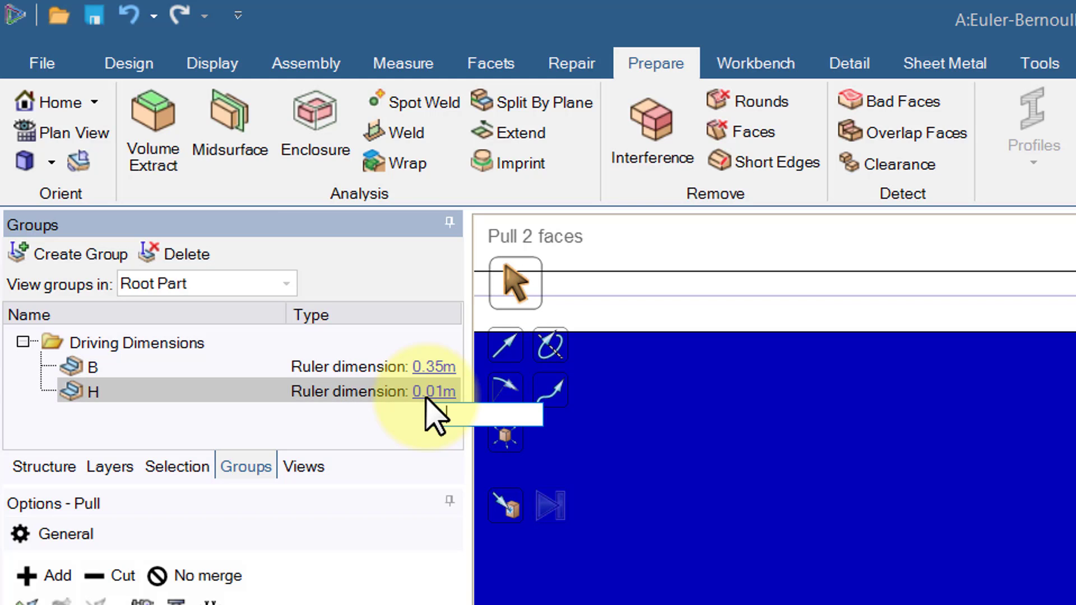
text(346)
key(Return)
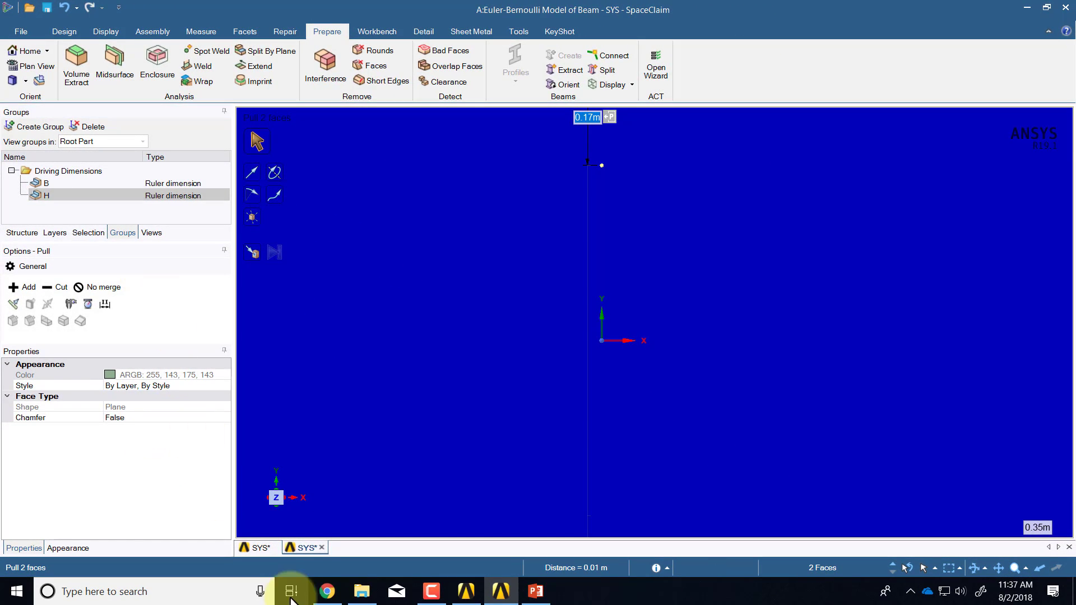
Return to the main SYS design and examine the section properties of the Rect1 beam profile.
click(264, 546)
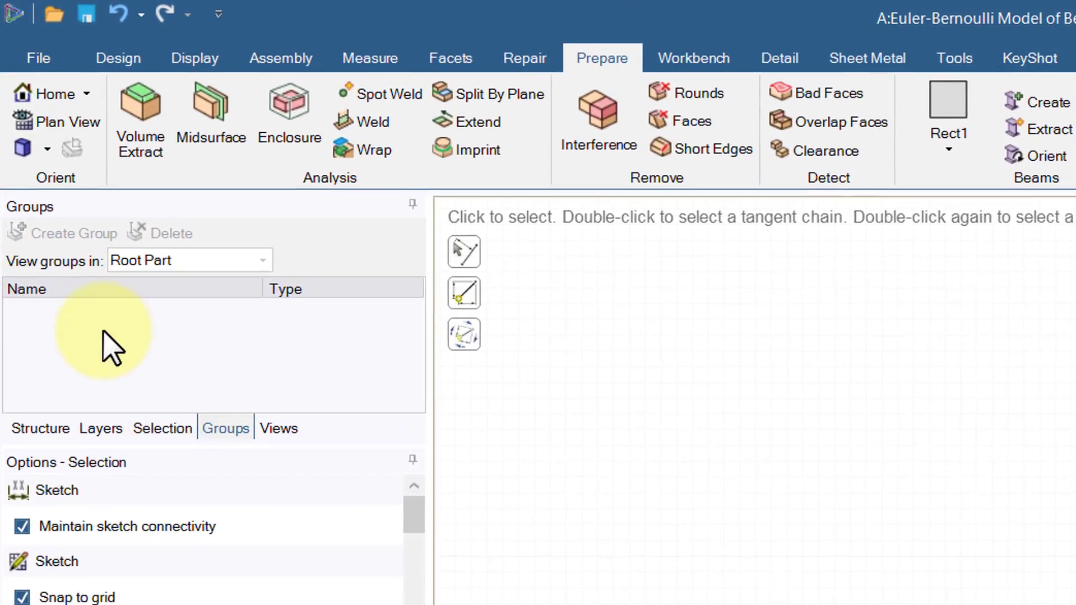
click(44, 467)
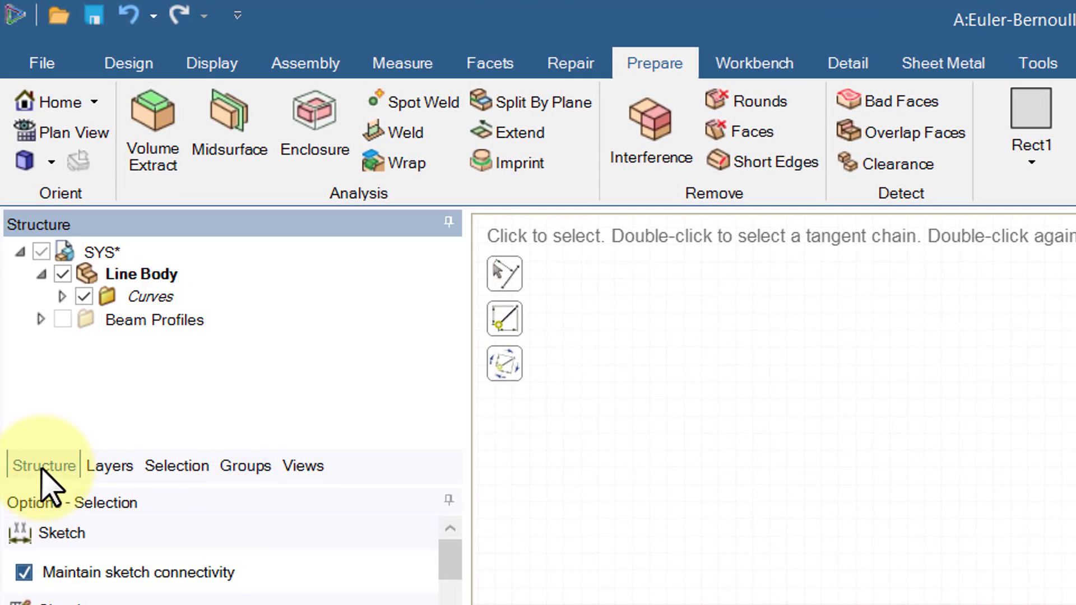
click(40, 320)
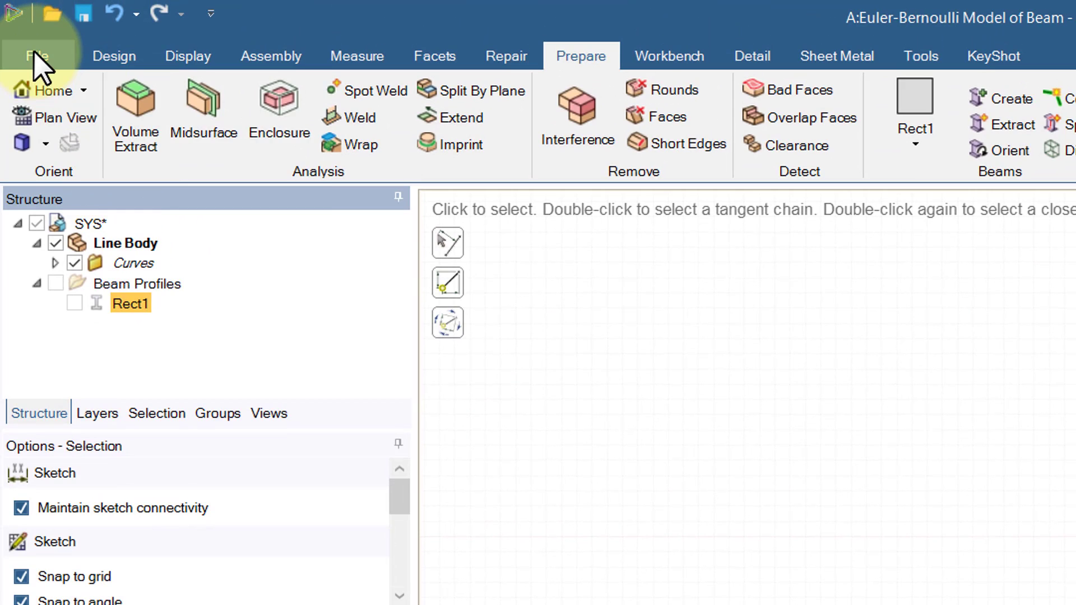
Set the document's primary unit precision to 4 decimal places.
click(34, 53)
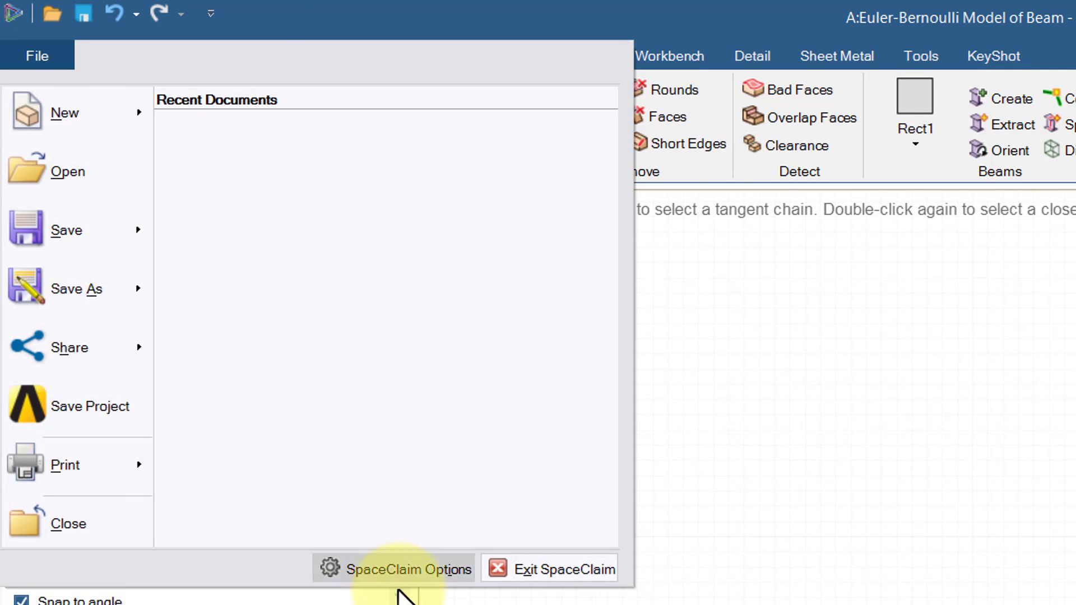
click(404, 573)
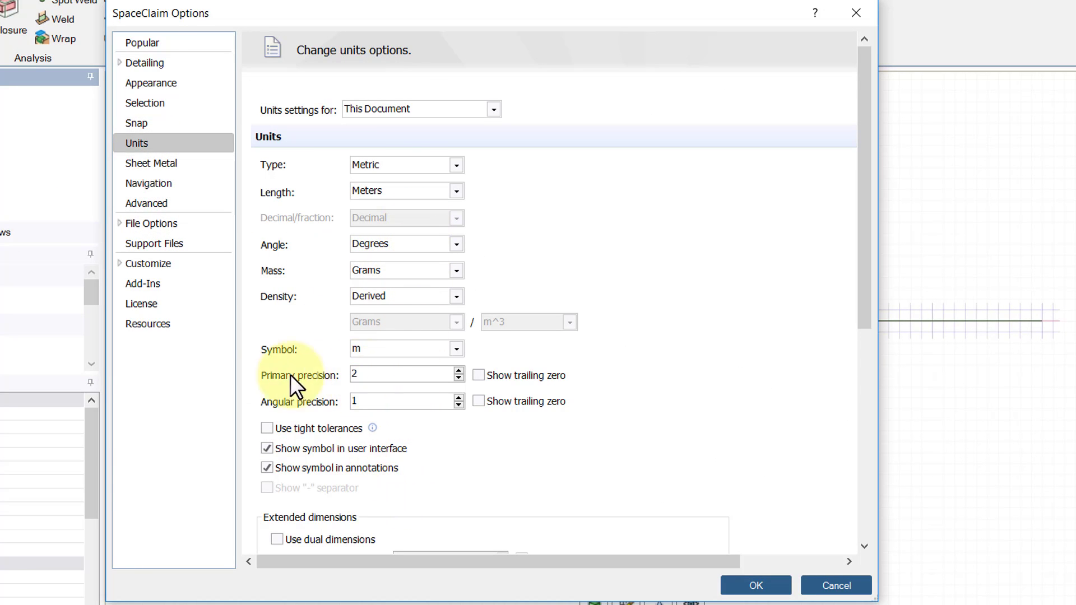
click(378, 378)
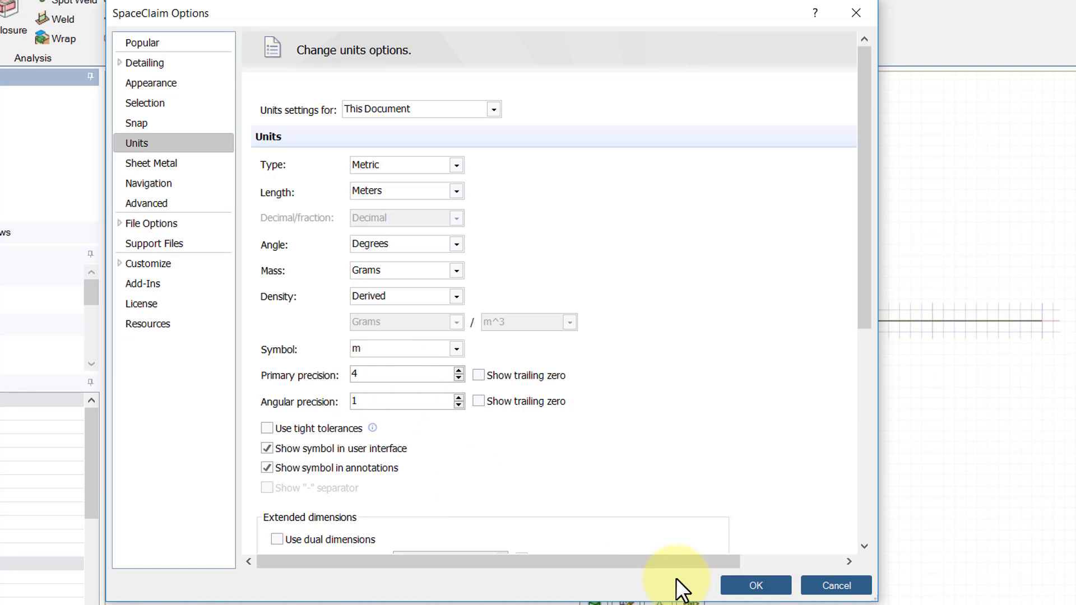
click(756, 586)
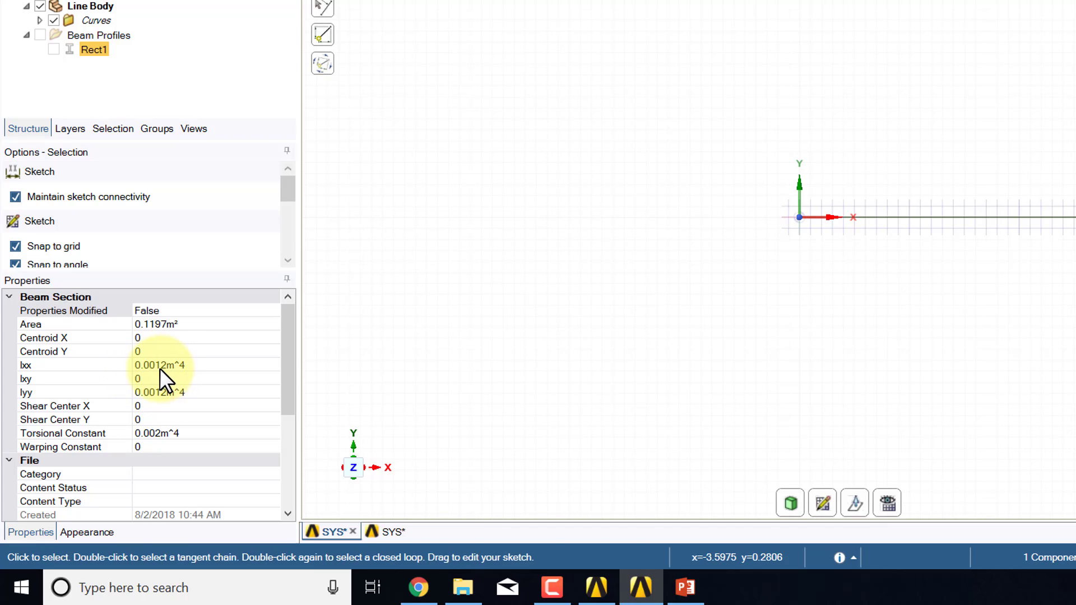
Return to the Rect1 profile document and check its B and H driving dimensions.
click(391, 533)
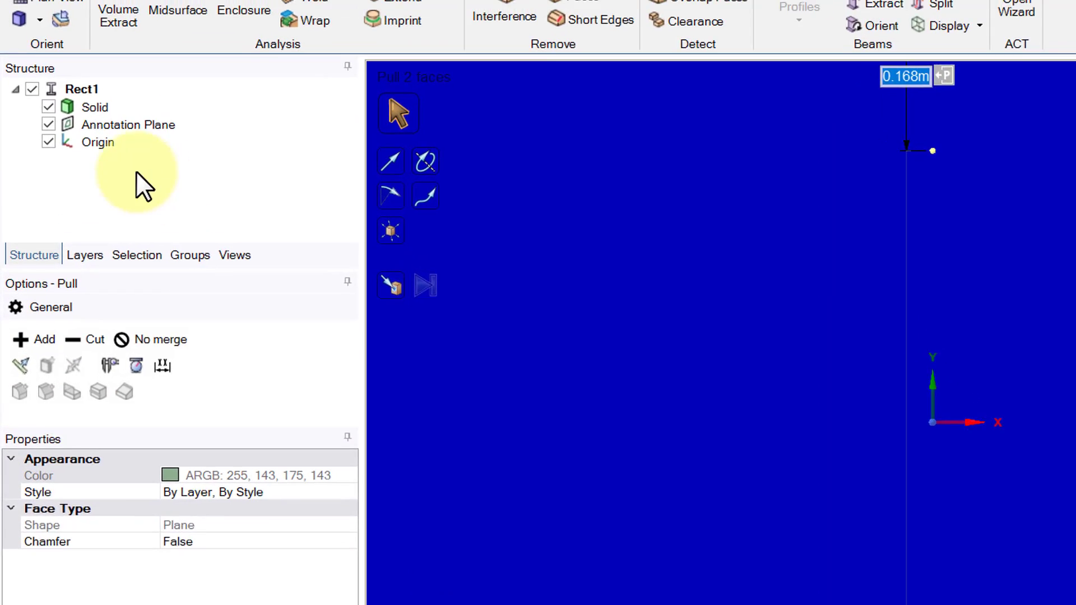
click(227, 397)
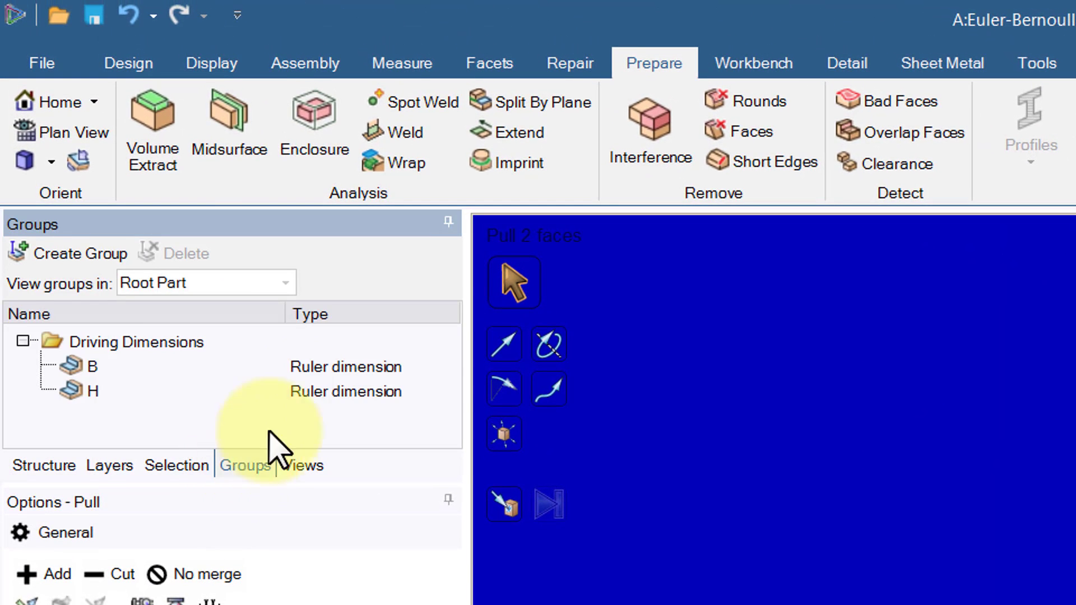
click(112, 369)
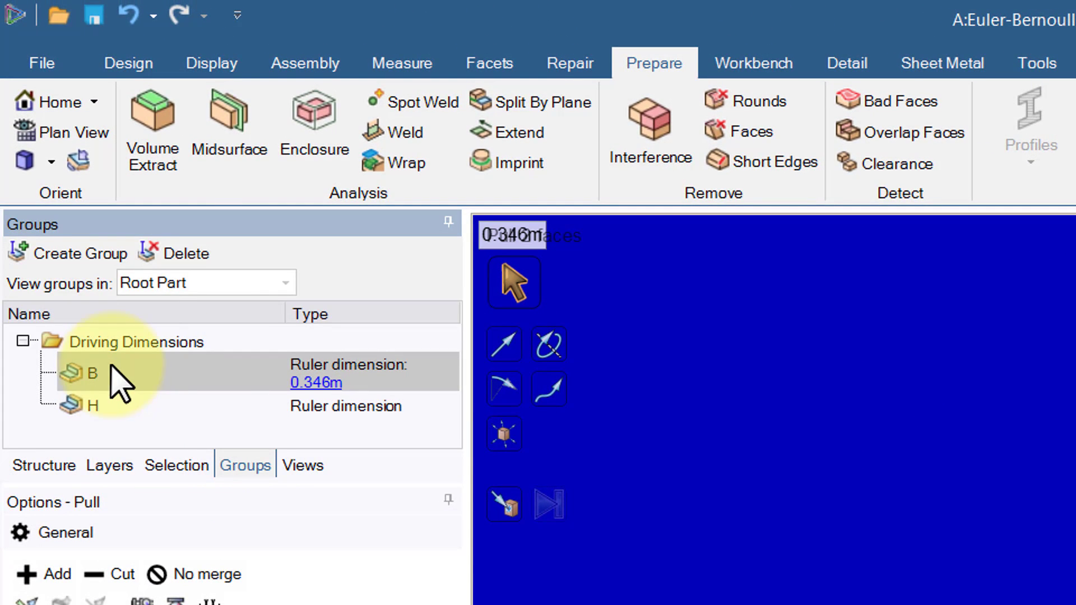
click(336, 409)
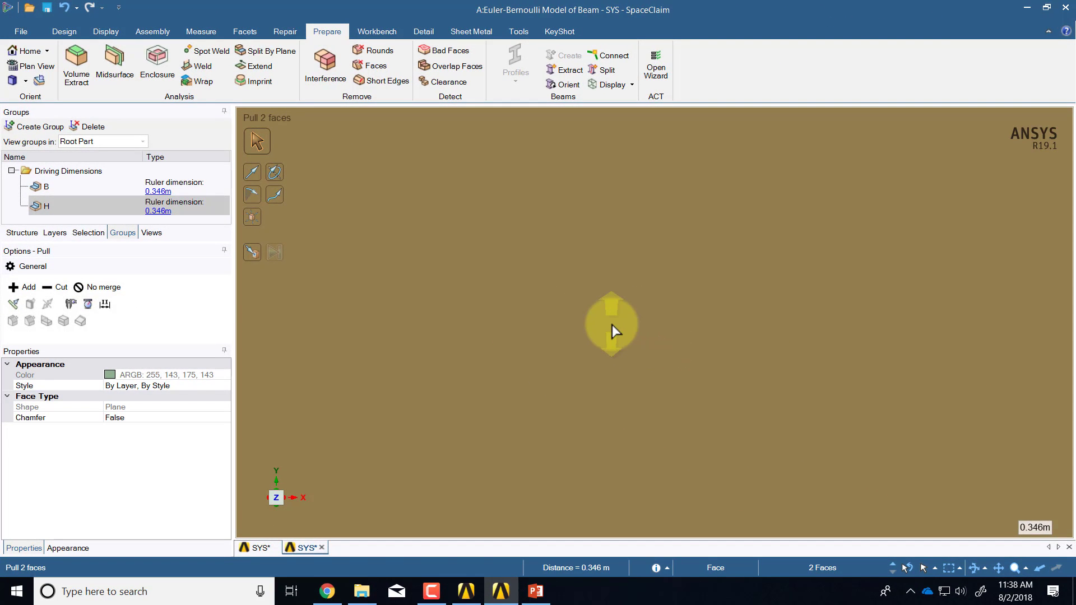
Fit the whole Rect1 cross-section in view and clear the face selection.
click(594, 330)
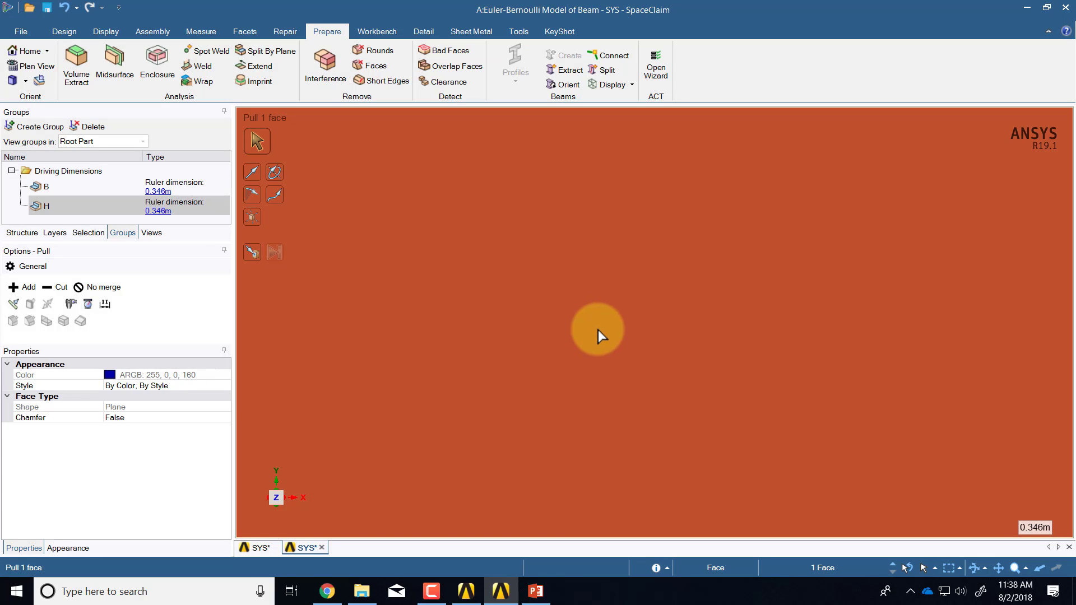
click(64, 31)
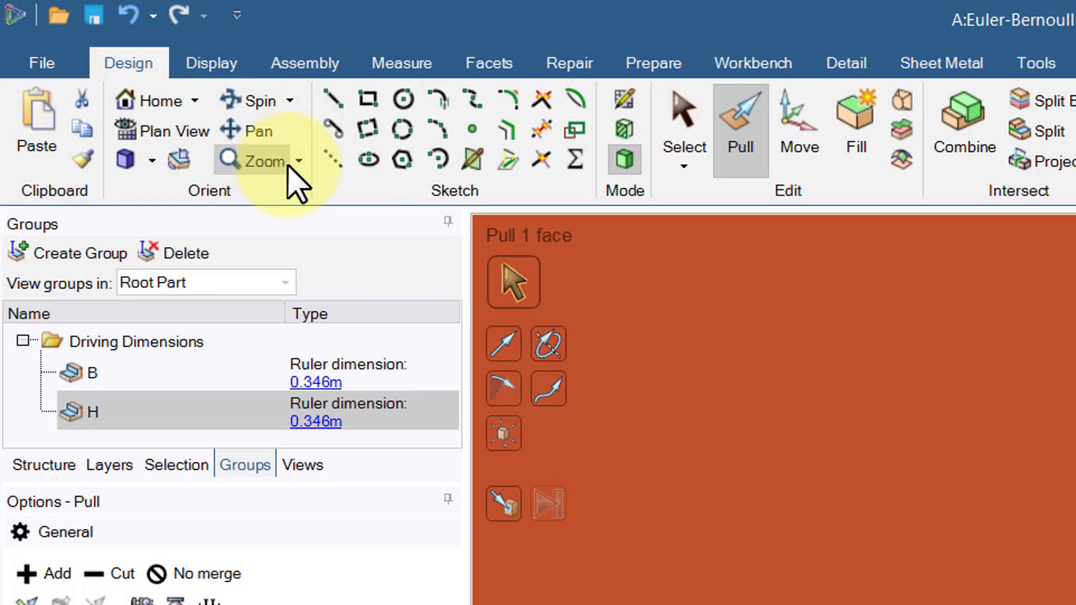
click(294, 159)
click(298, 193)
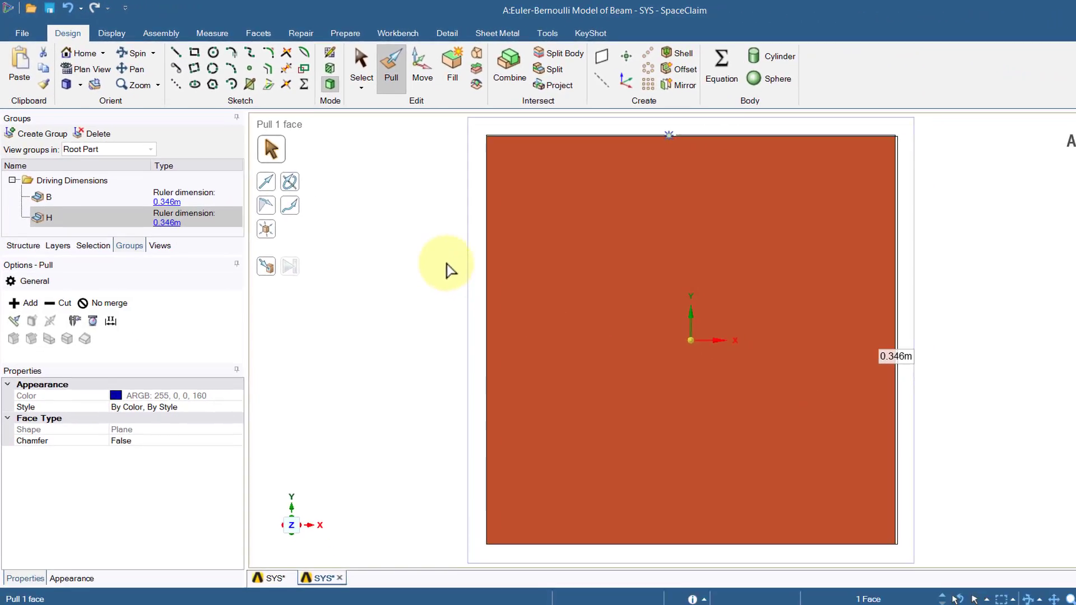
click(321, 263)
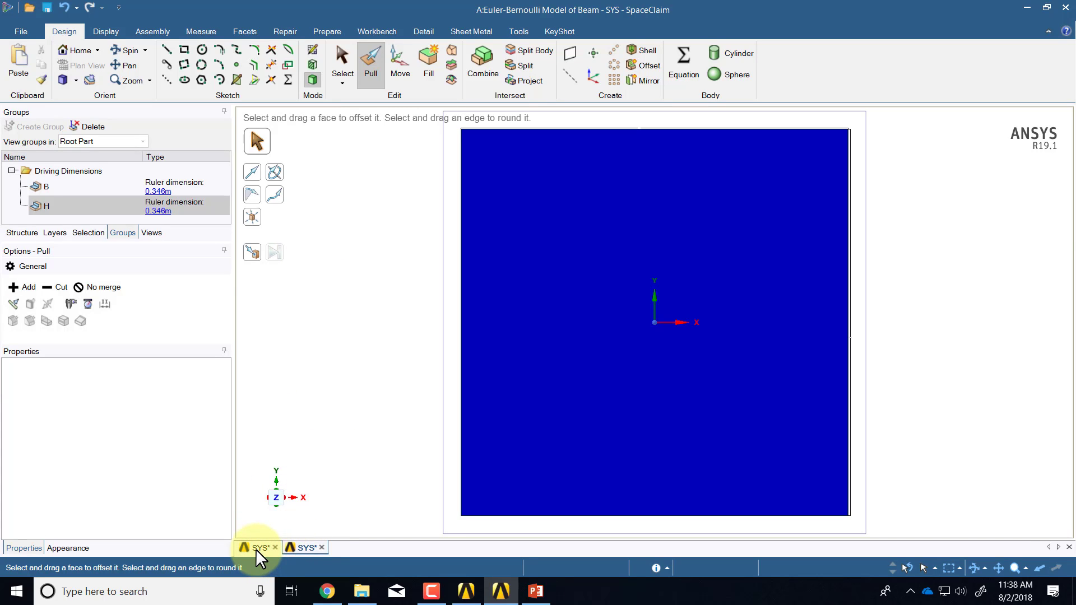
Create a beam with the Rect1 profile from the line in the main SYS design and expand the Beams folder to locate it.
mouse_move(255, 549)
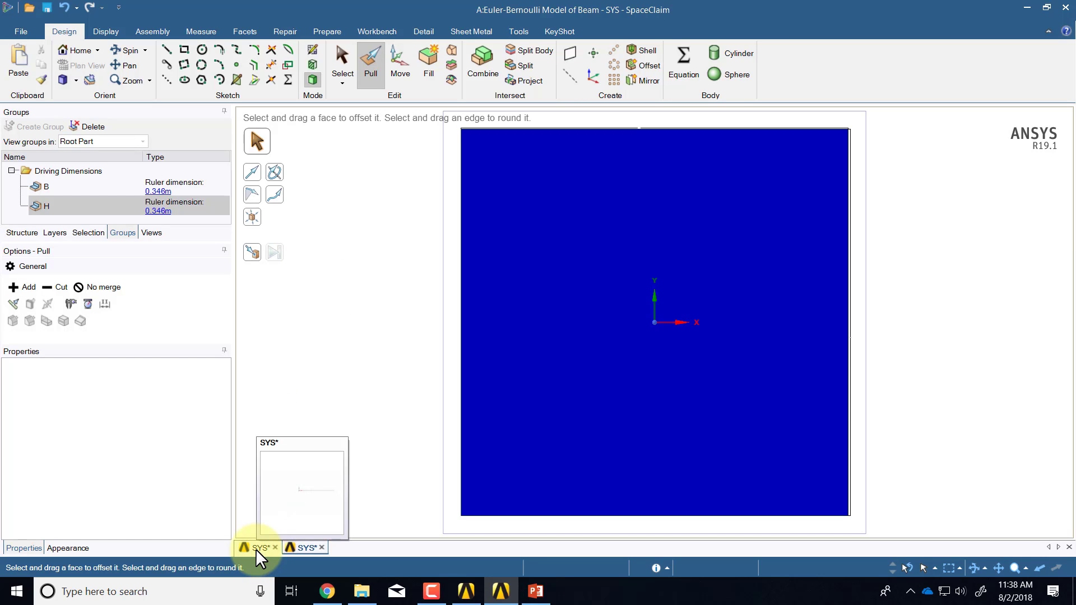
click(255, 549)
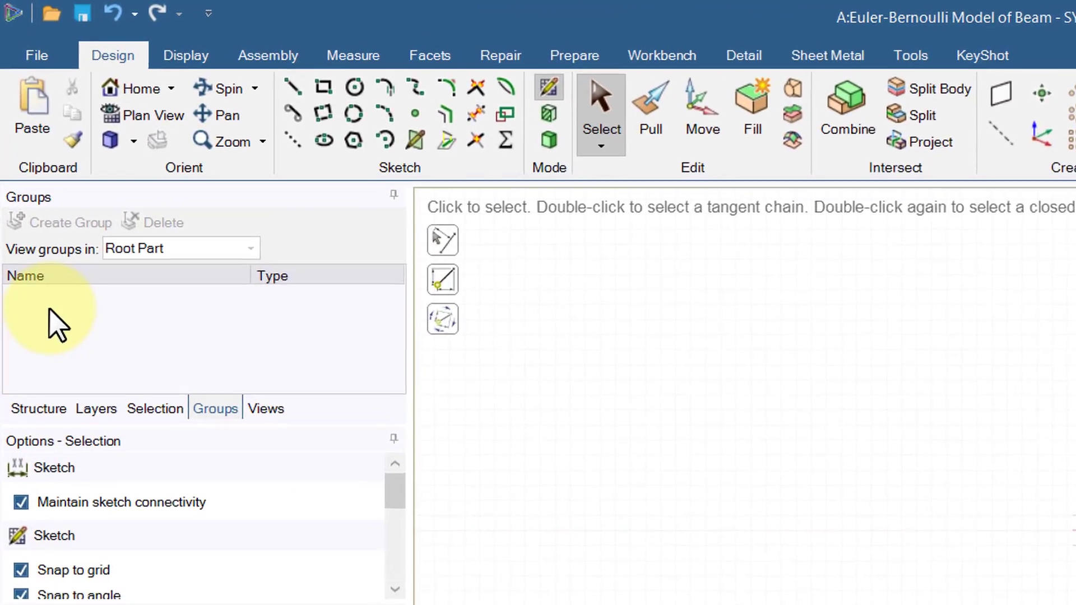
click(36, 409)
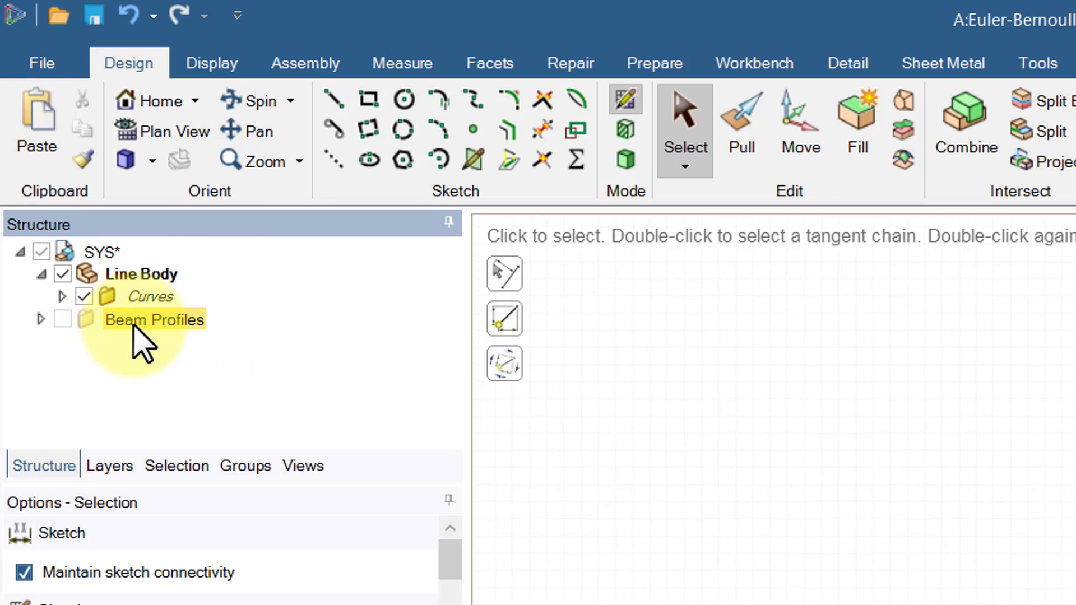
click(655, 63)
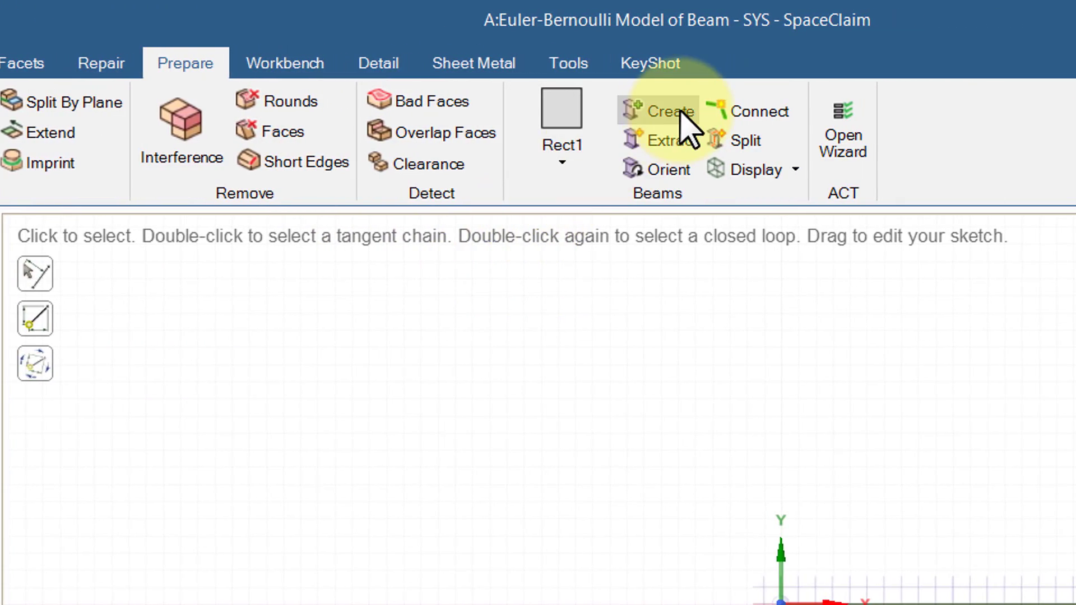
click(673, 111)
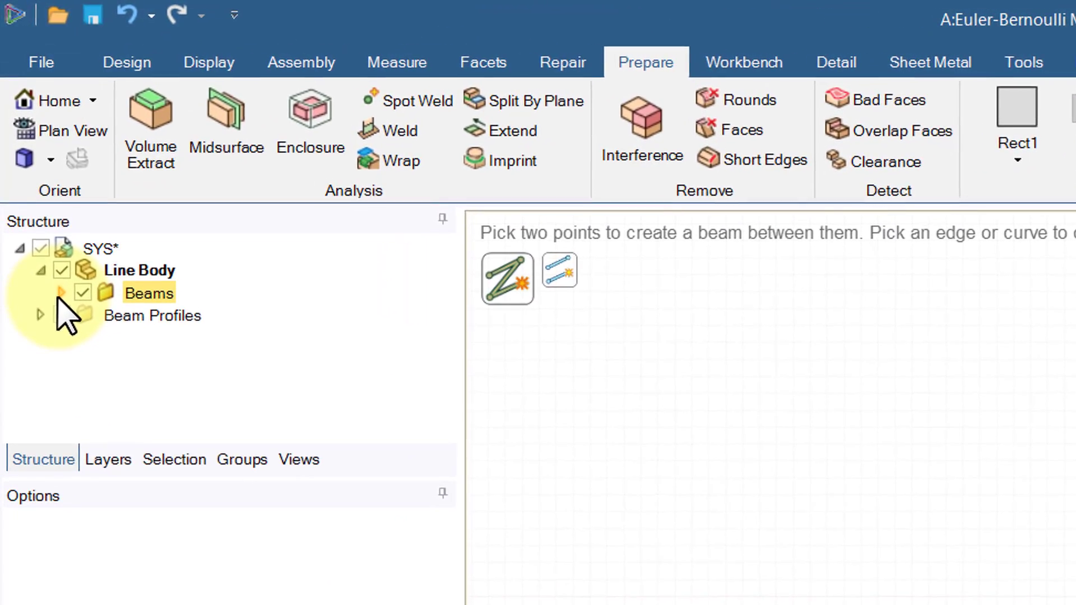
click(61, 297)
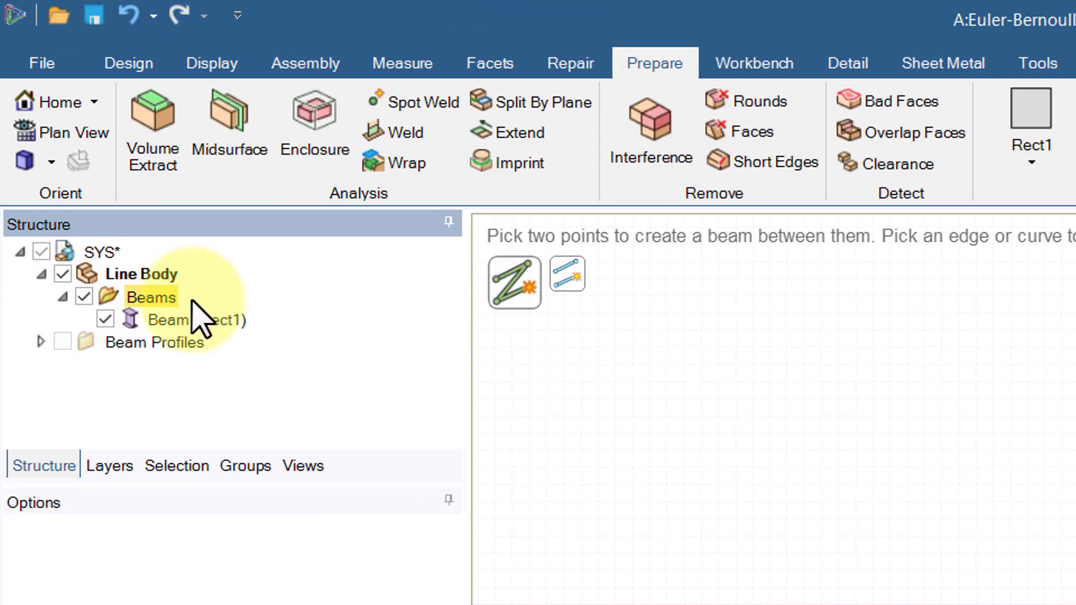
click(173, 321)
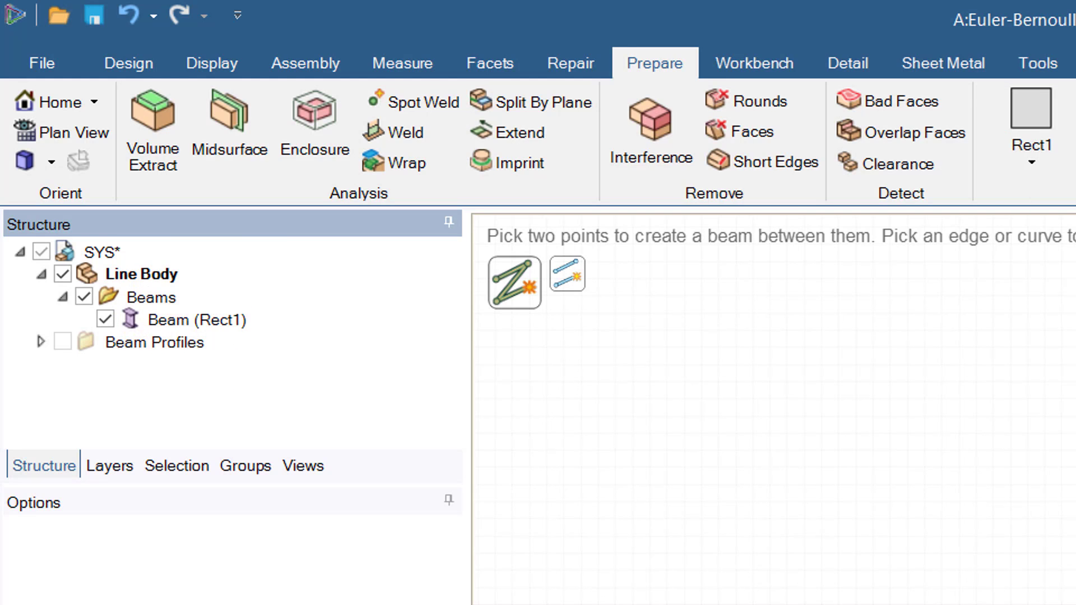
Select the Rect1 beam in the structure tree and check its section area and moments of inertia.
click(185, 320)
click(185, 321)
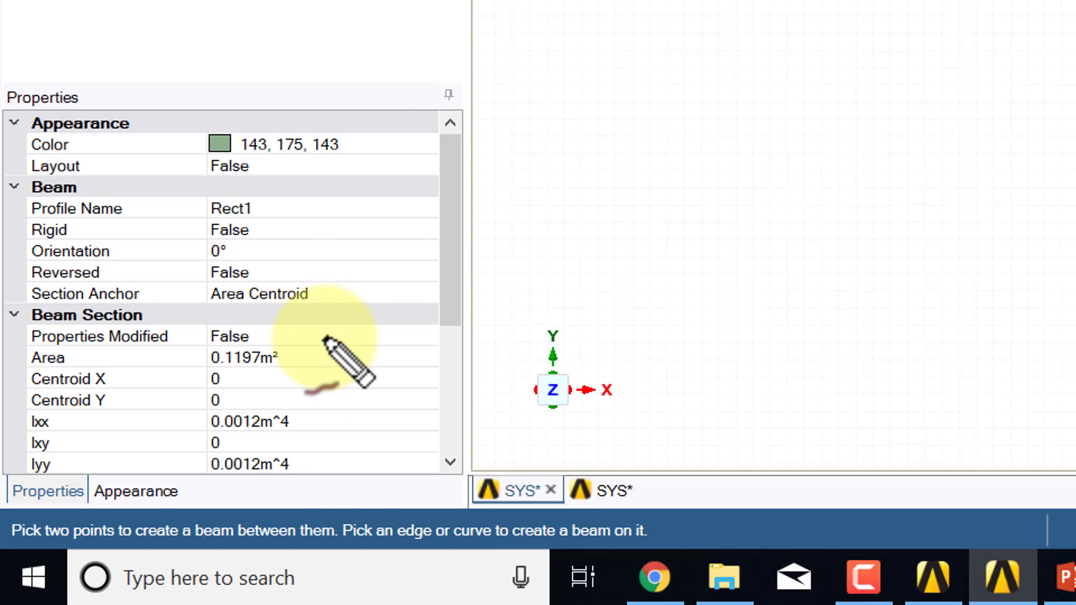
drag(245, 254, 285, 234)
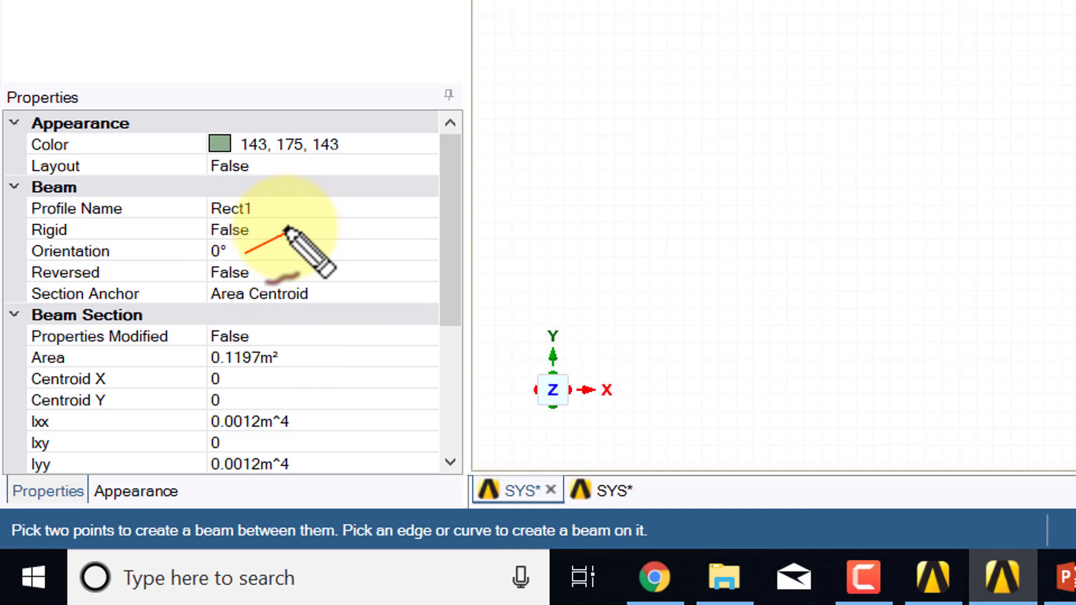
mouse_move(251, 234)
mouse_down()
mouse_move(240, 251)
mouse_move(264, 251)
mouse_up()
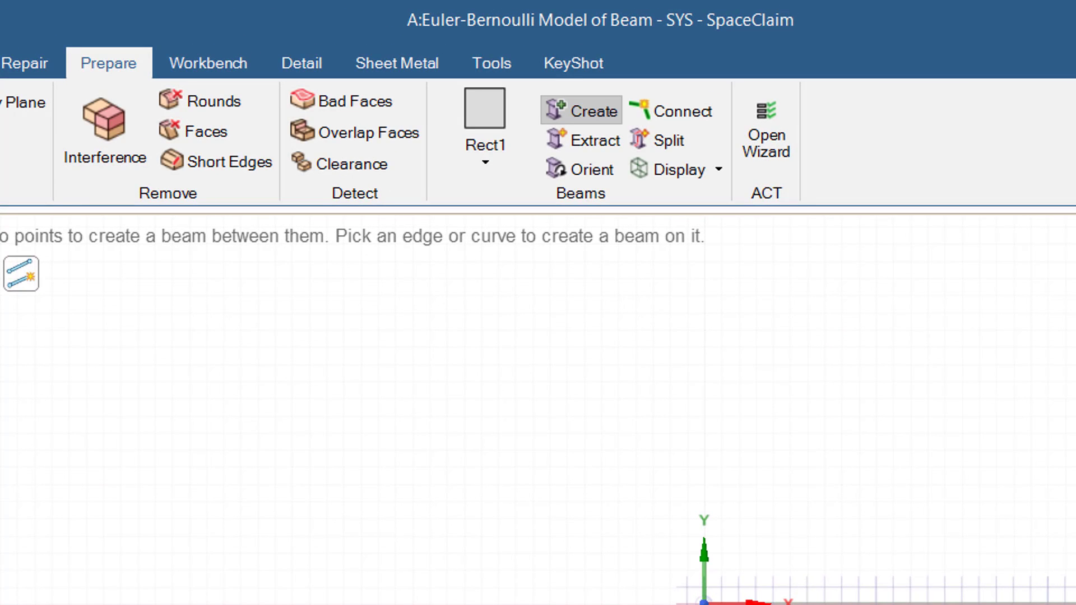
Display the beam as a solid, and leave beam creation and sketching to view it in 3D mode from an angled orientation.
click(722, 175)
click(723, 261)
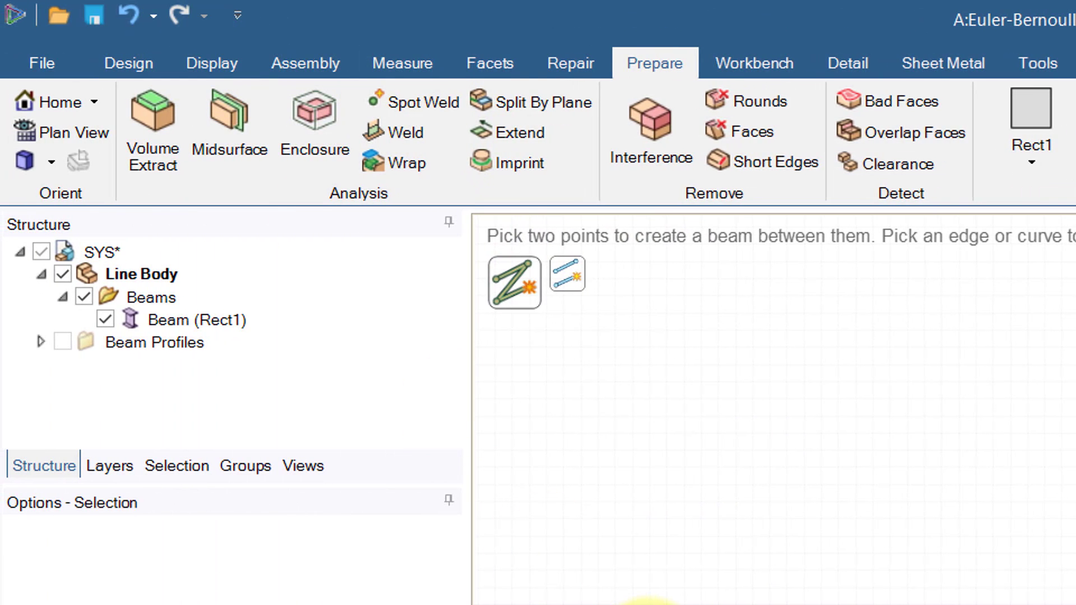
key(Escape)
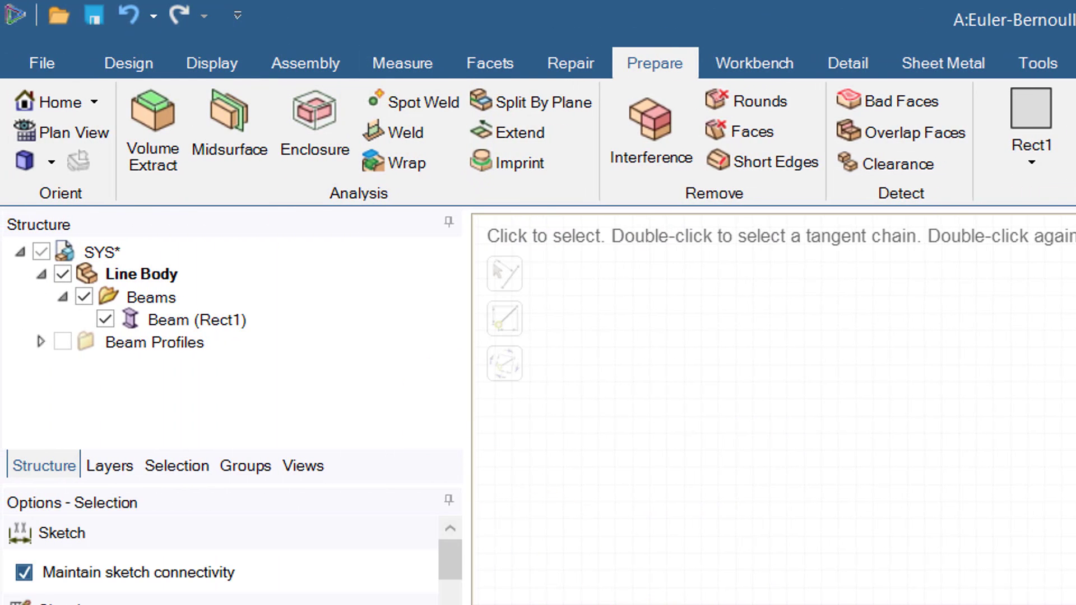
click(135, 64)
click(626, 160)
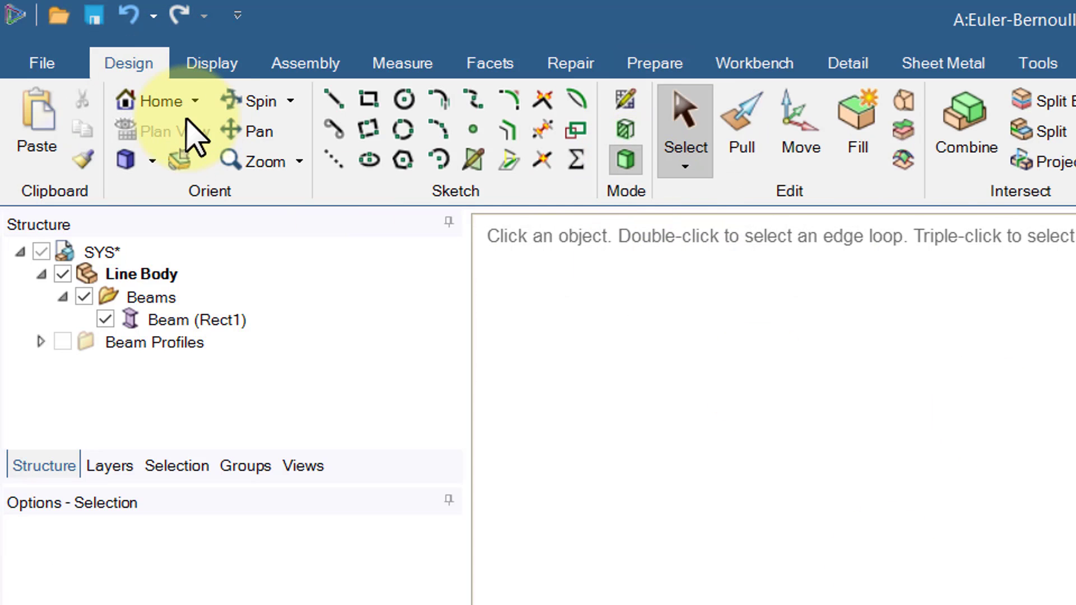
click(152, 162)
click(183, 221)
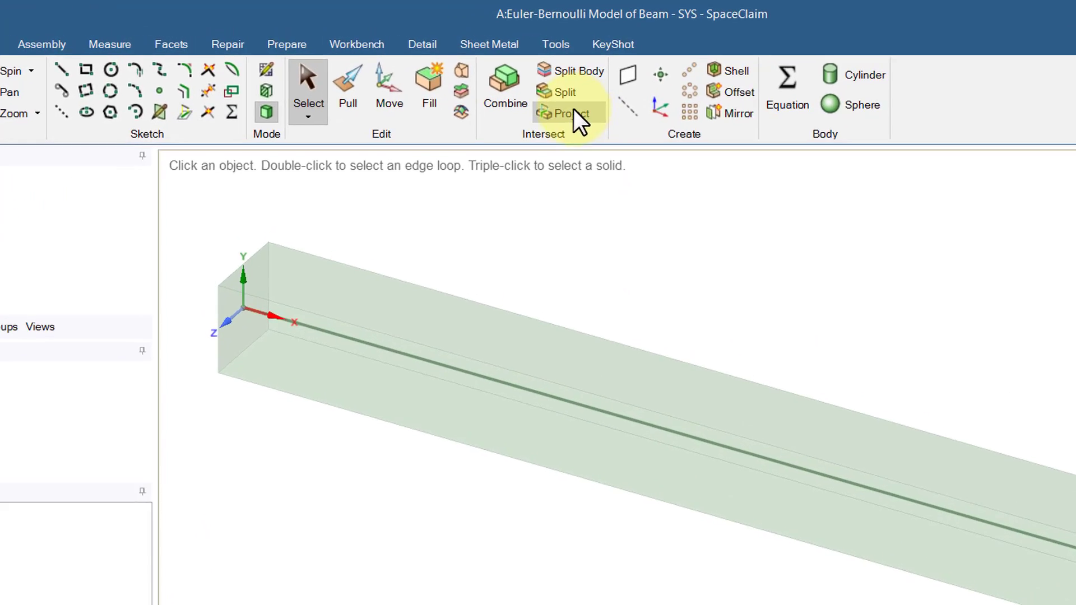
Set the beam display back to Wire Beams.
click(287, 44)
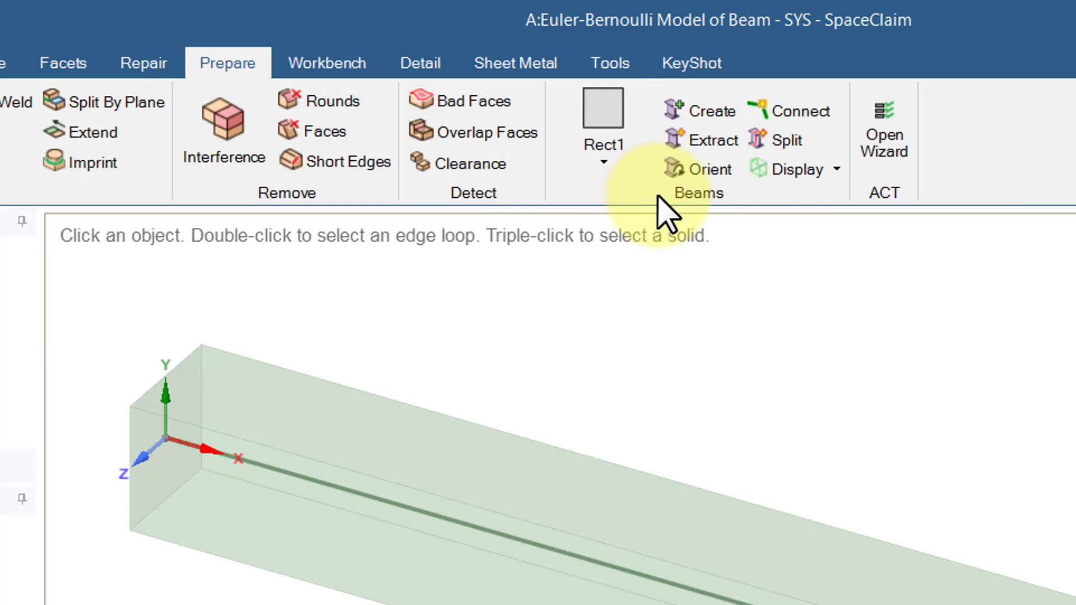
click(837, 170)
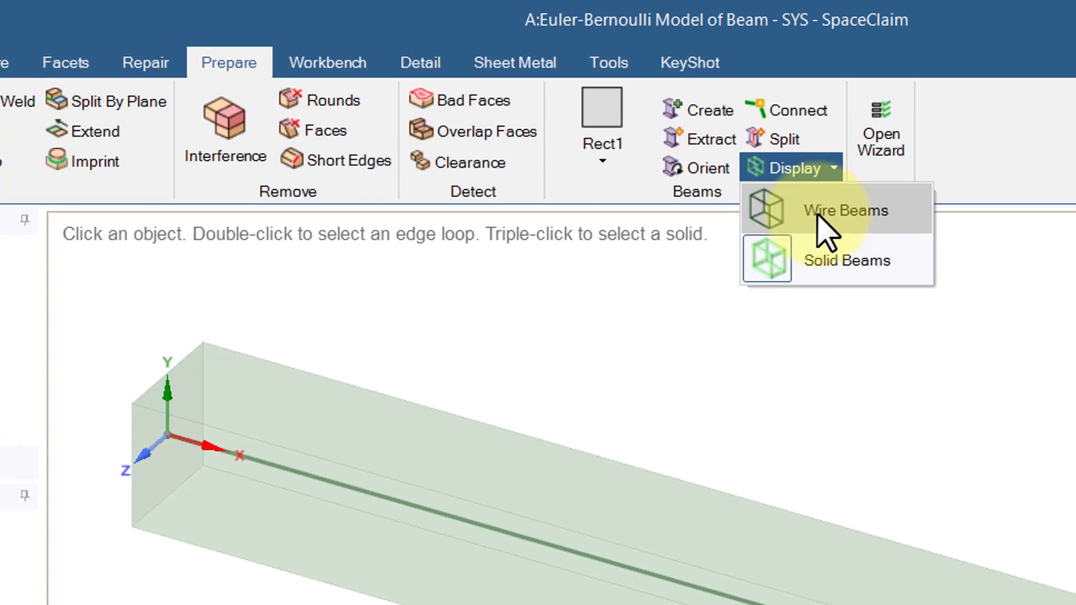
click(821, 213)
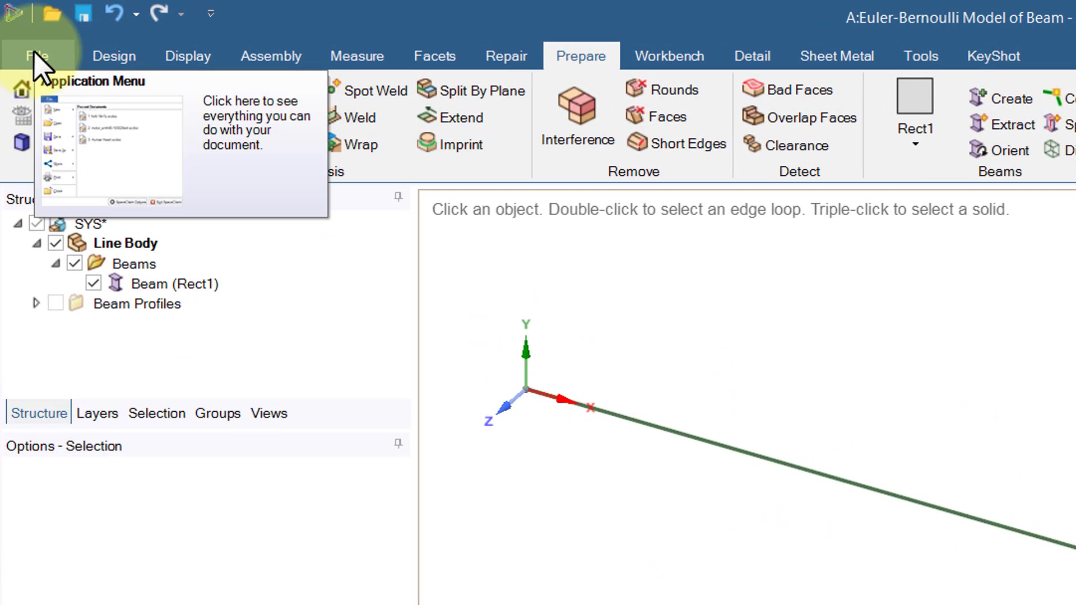
Exit SpaceClaim and save the beam_test project in Workbench.
click(37, 56)
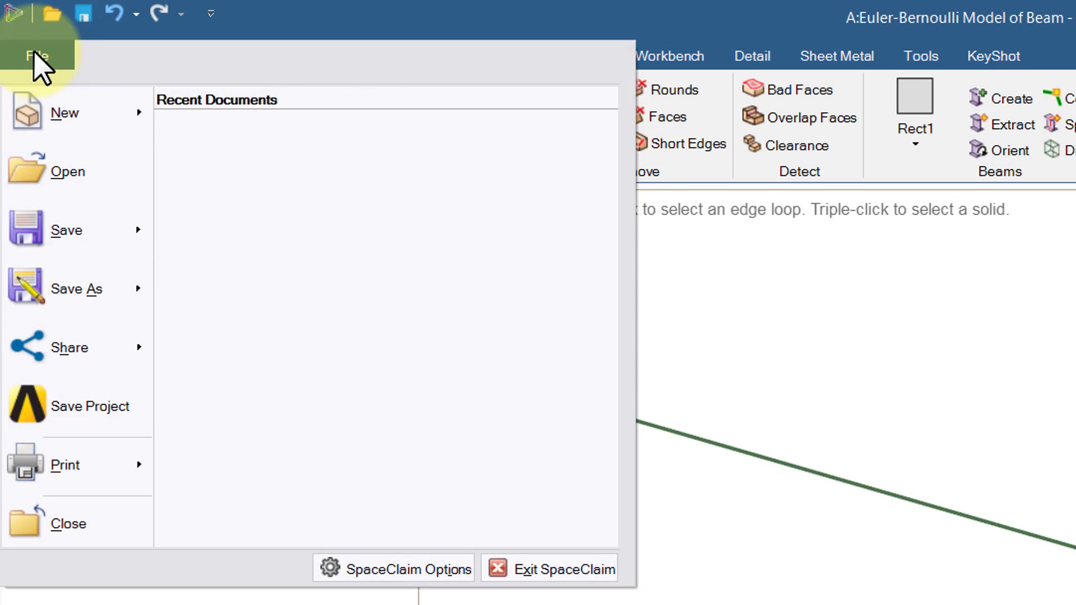
click(545, 573)
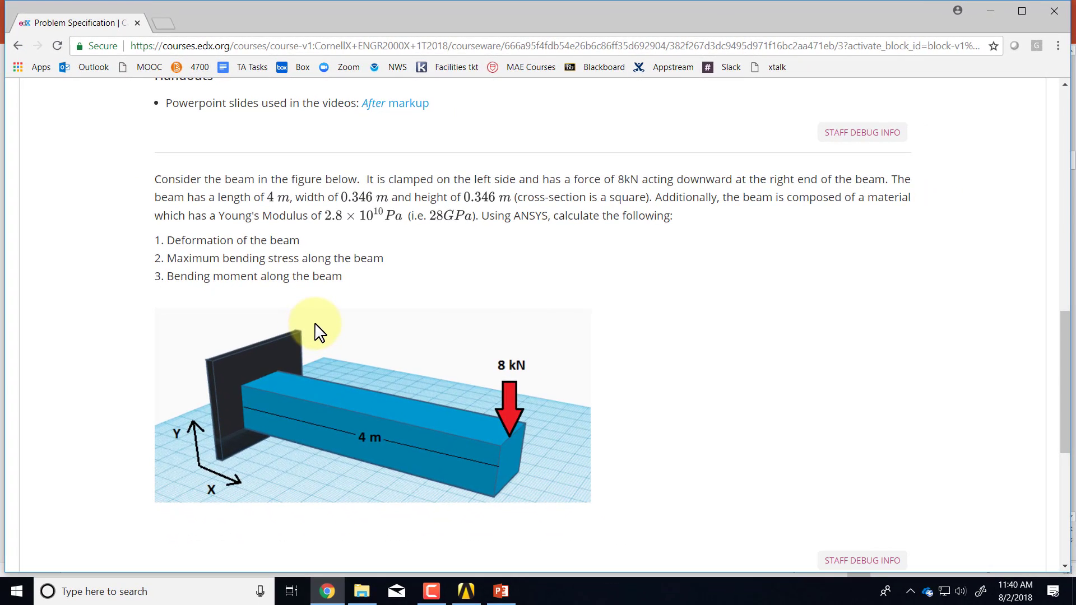
key(alt+Tab)
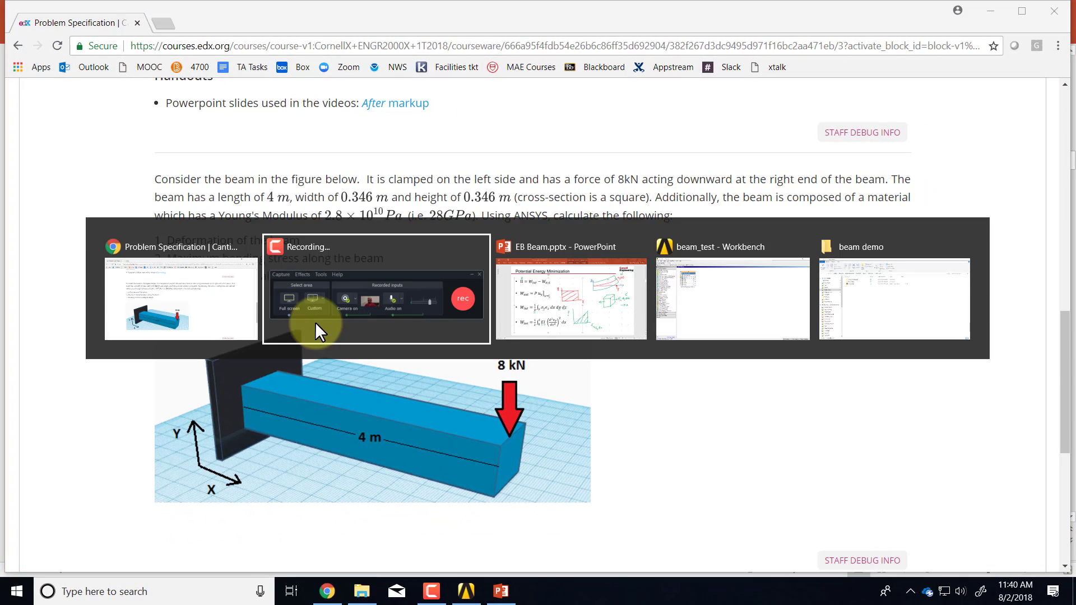
key(alt+Tab)
key(alt+Tab)
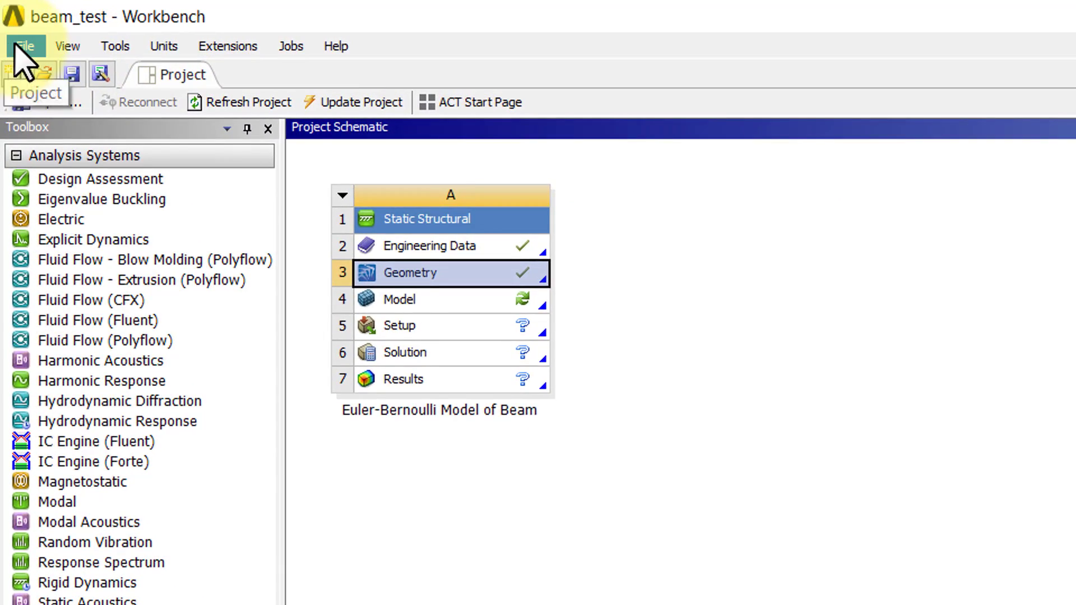
click(24, 45)
click(88, 120)
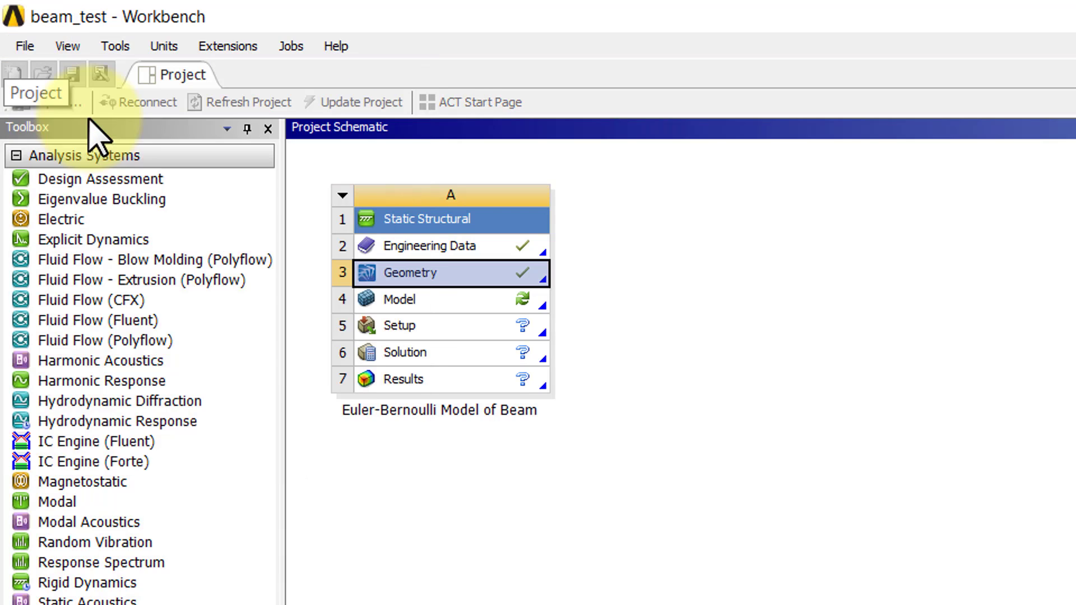